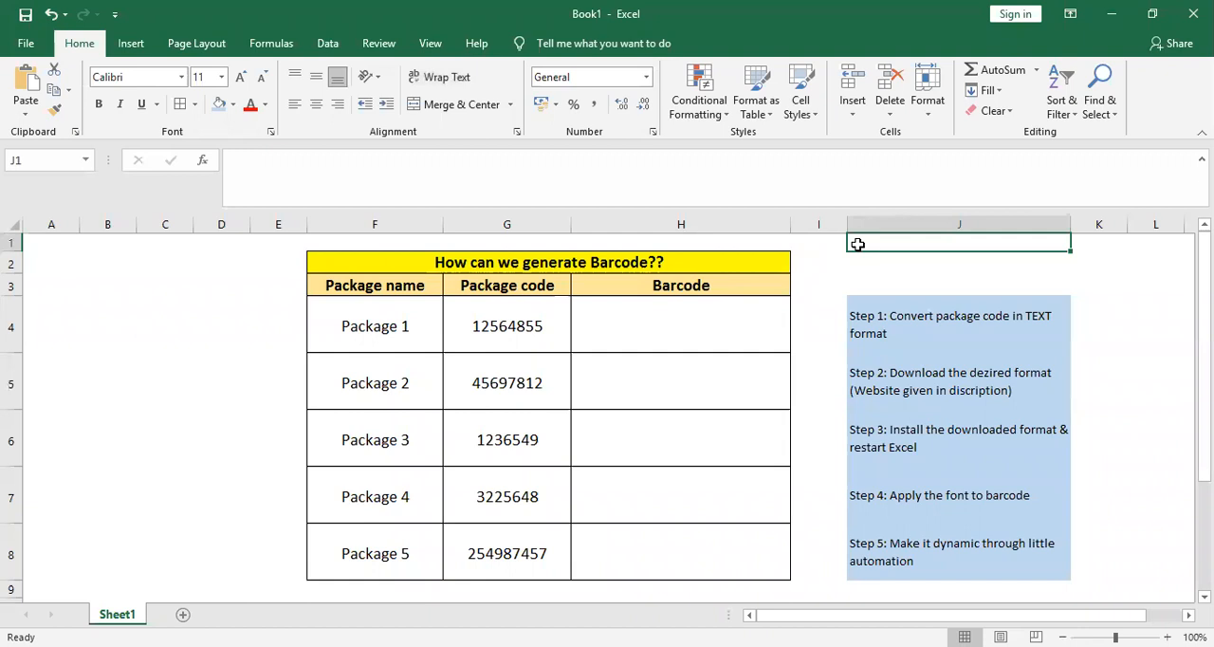
Step: Examine the barcode table's headers and the name and code cells of Package 1
key(Down)
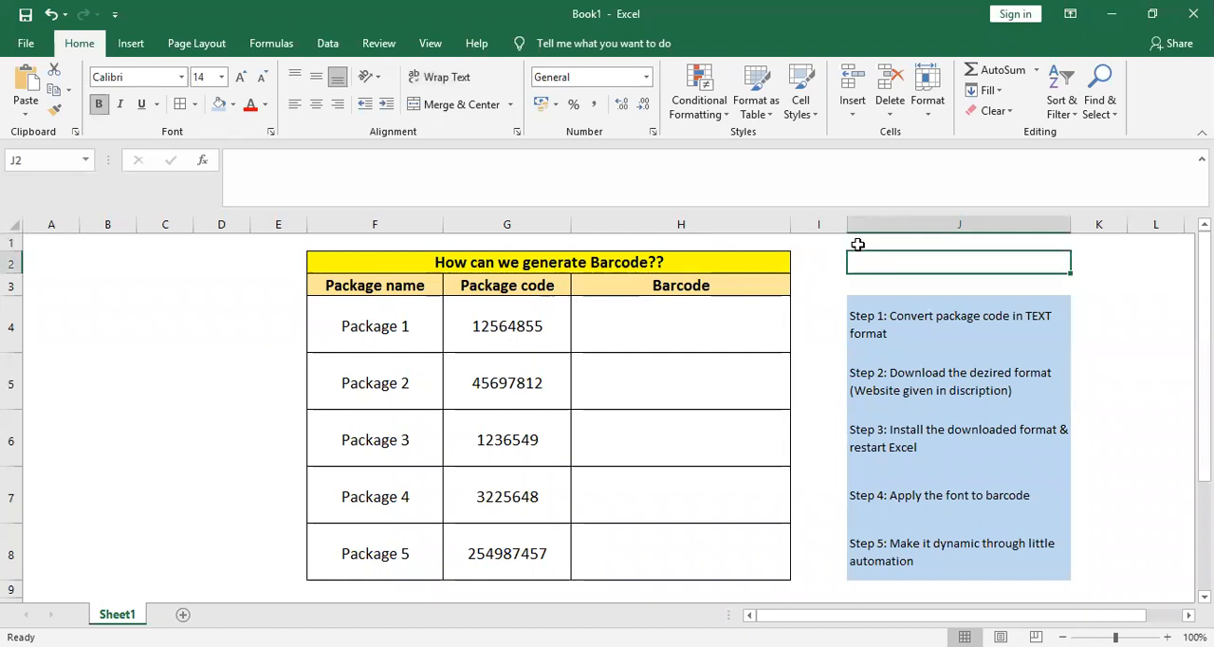
key(Left)
key(Left)
key(Left)
key(Down)
key(Right)
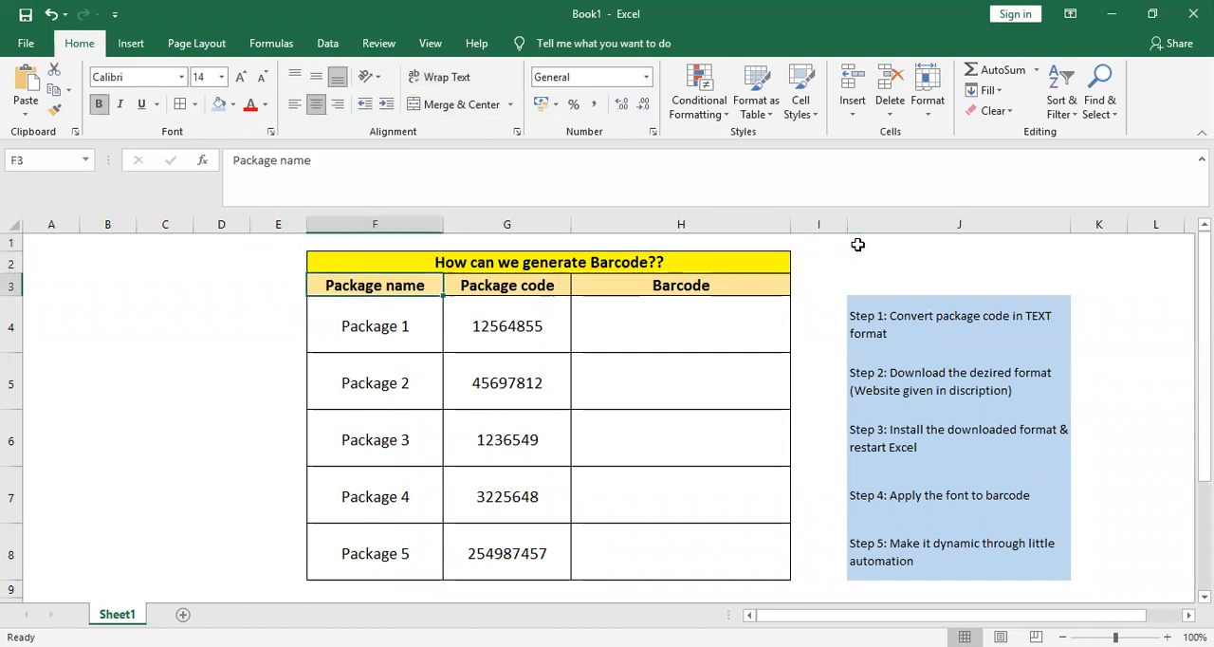
key(Down)
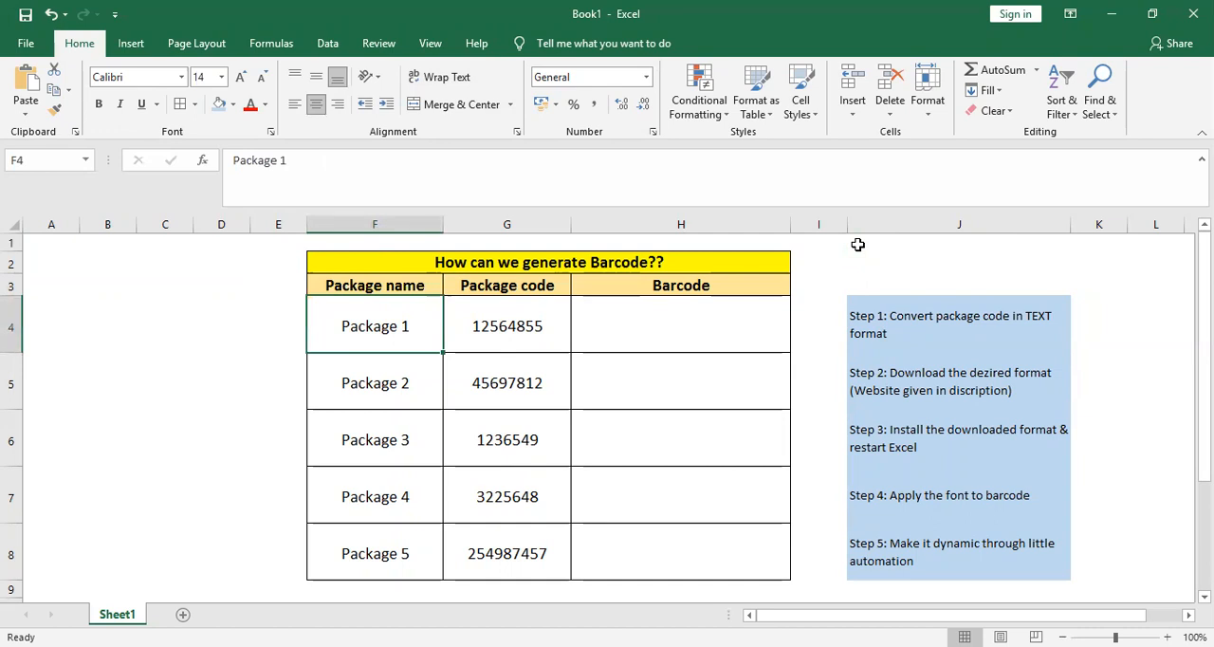
key(Right)
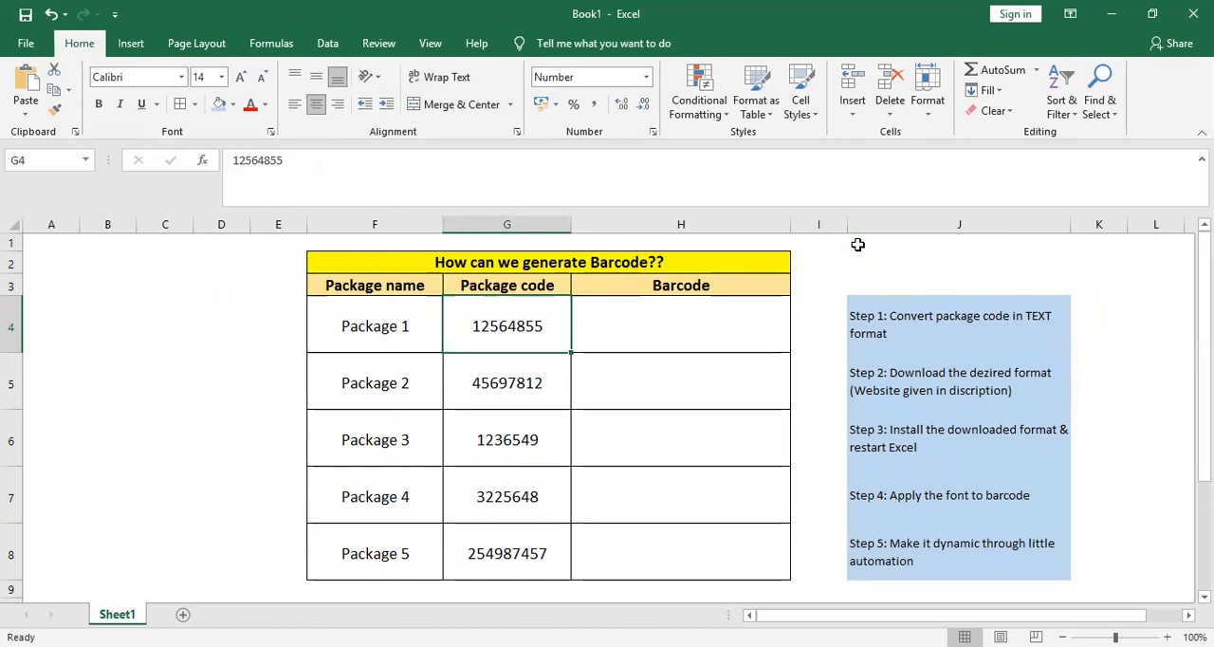
key(Left)
text(0)
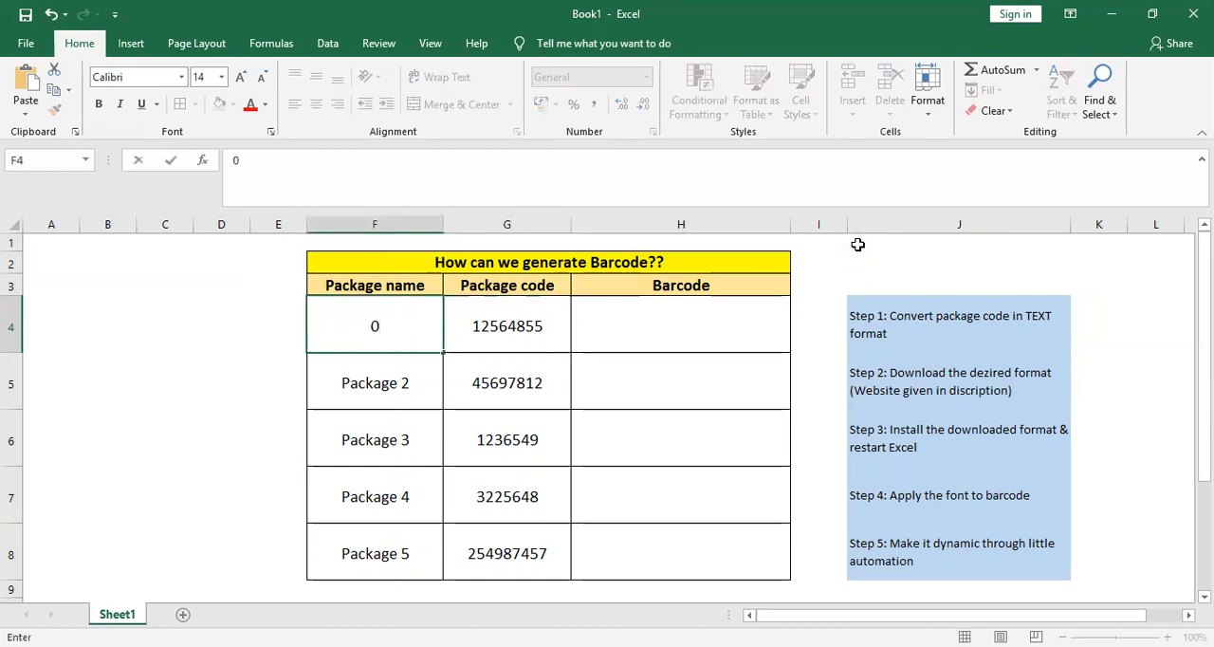
key(ctrl+z)
key(Escape)
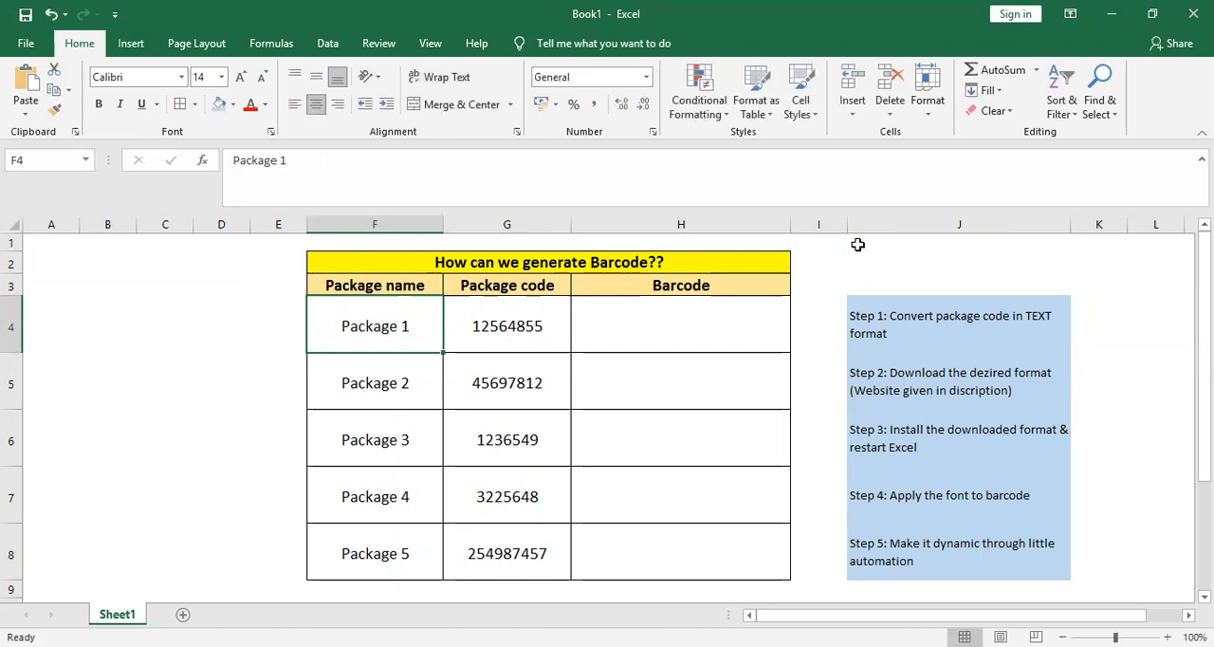
Step: Try copying the Package 1 code from G4 into the Barcode cell H4, and undo the paste
key(Right)
key(Right)
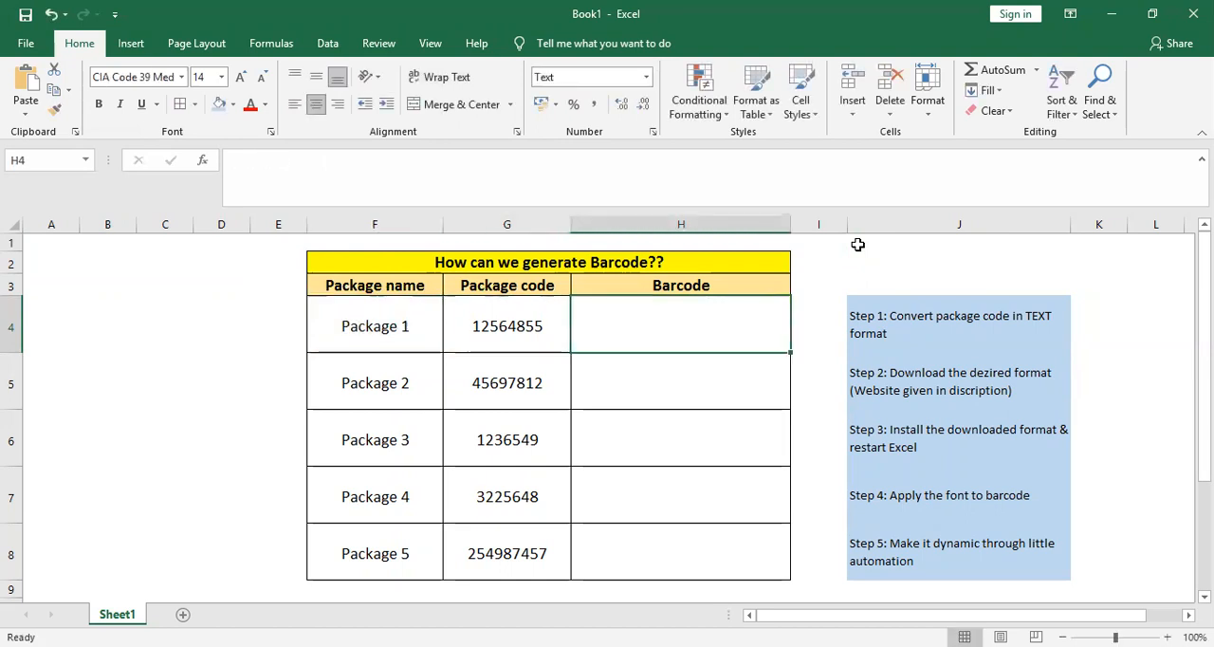
key(Left)
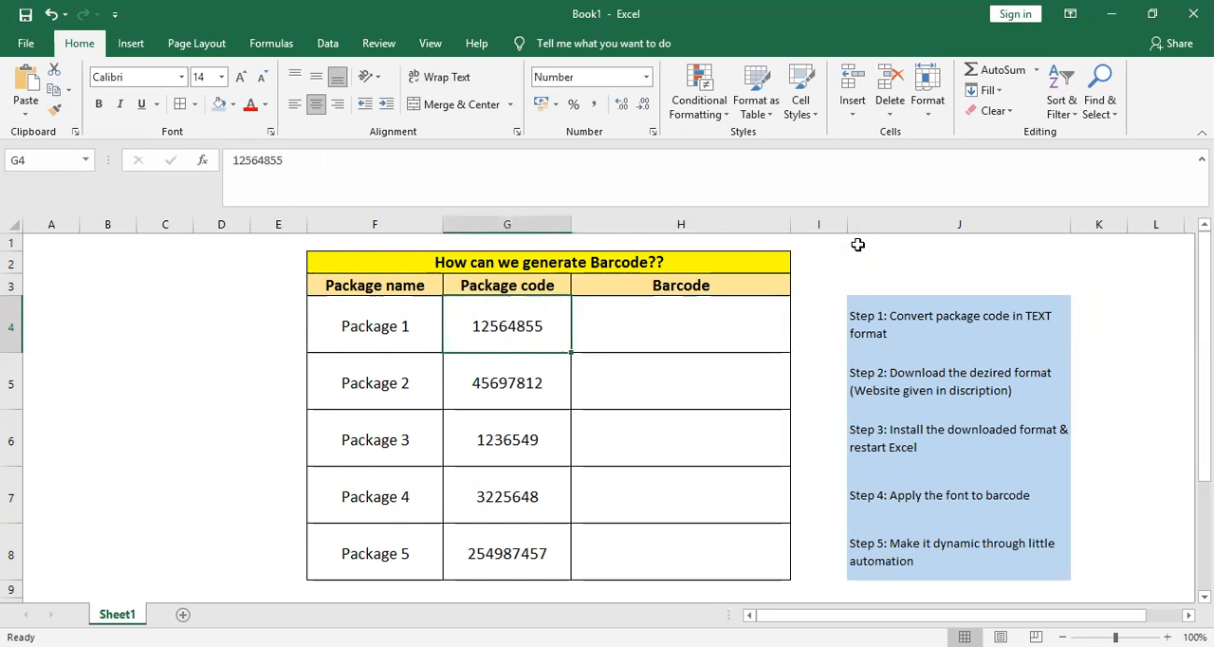
key(ctrl+c)
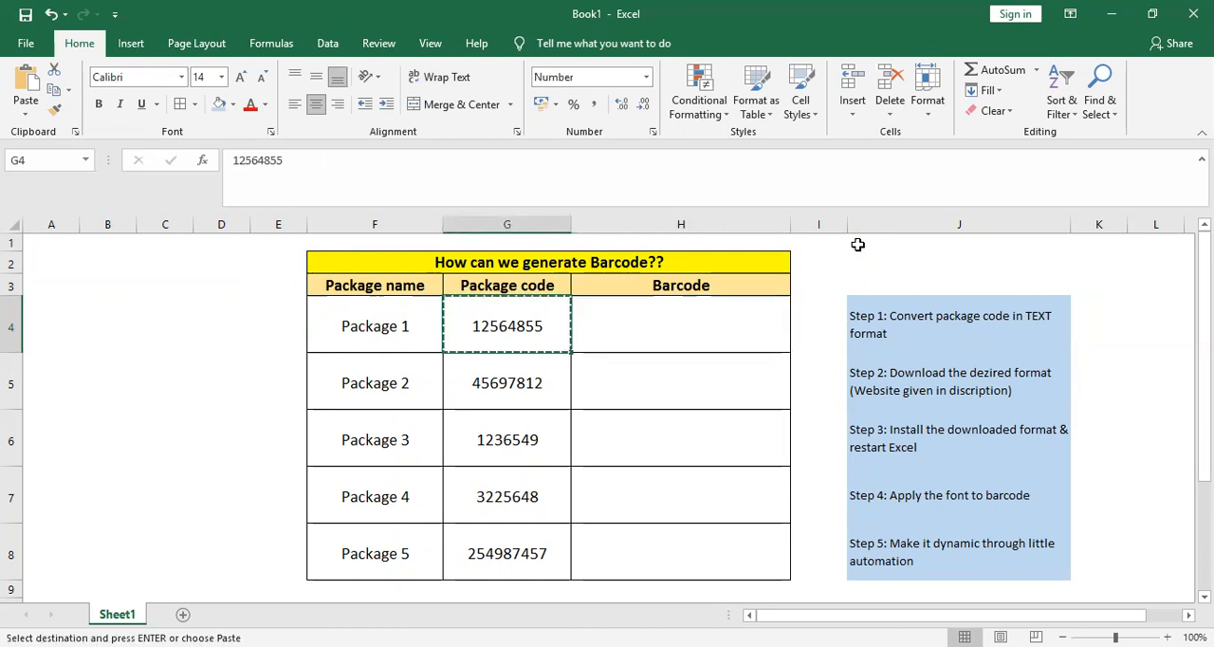
key(Right)
key(ctrl+v)
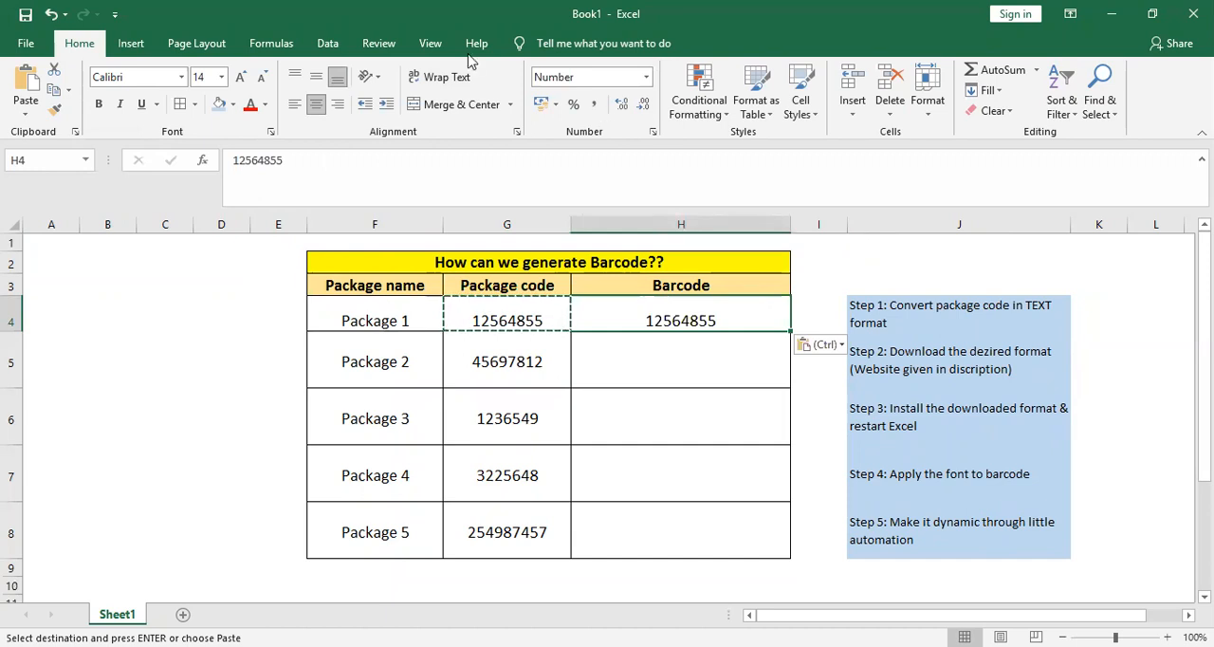
key(ctrl+z)
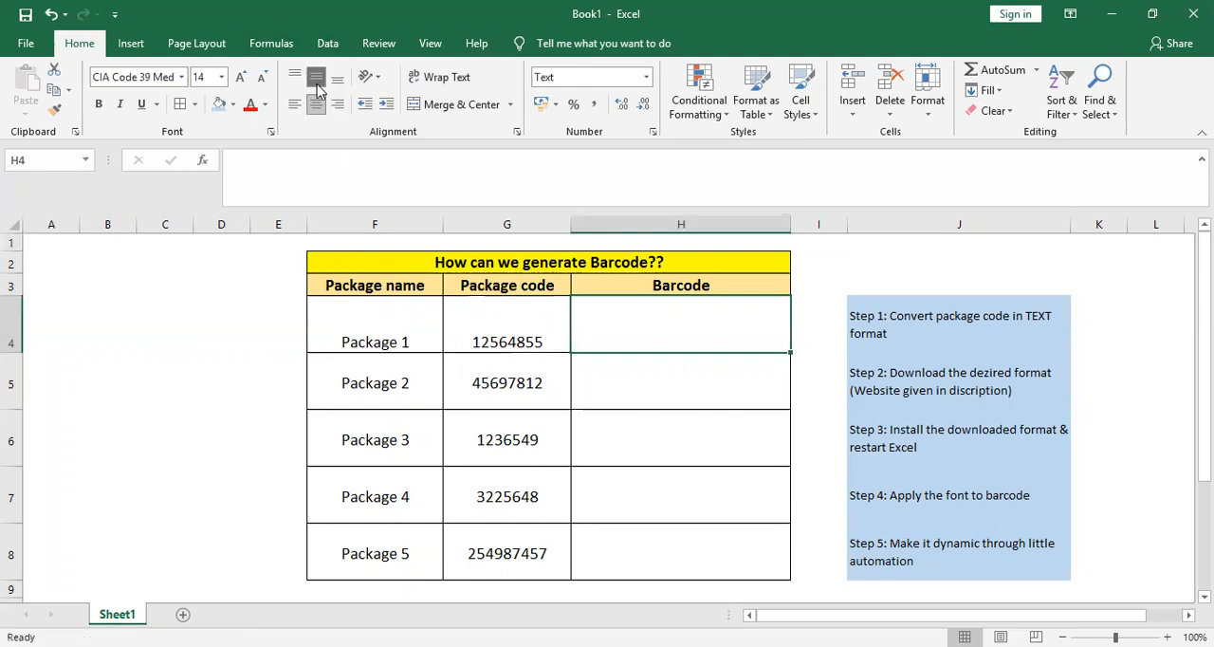
click(316, 78)
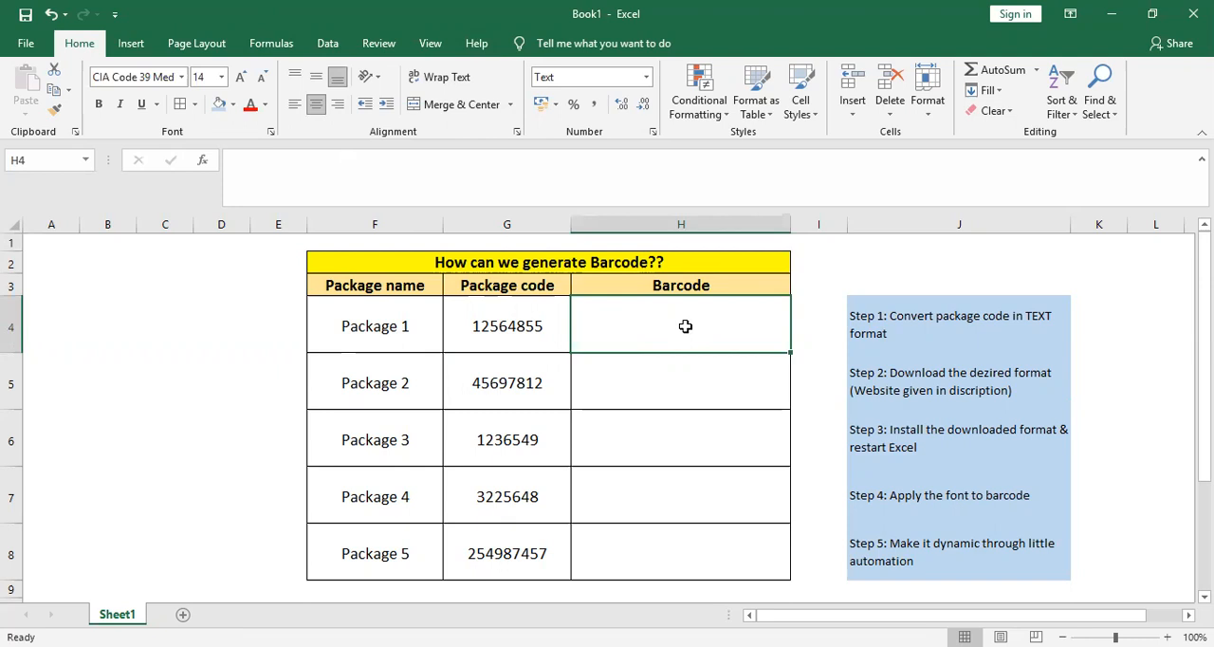
Step: Set the number format of the package codes in G4:G8 to Text
key(Left)
key(Down)
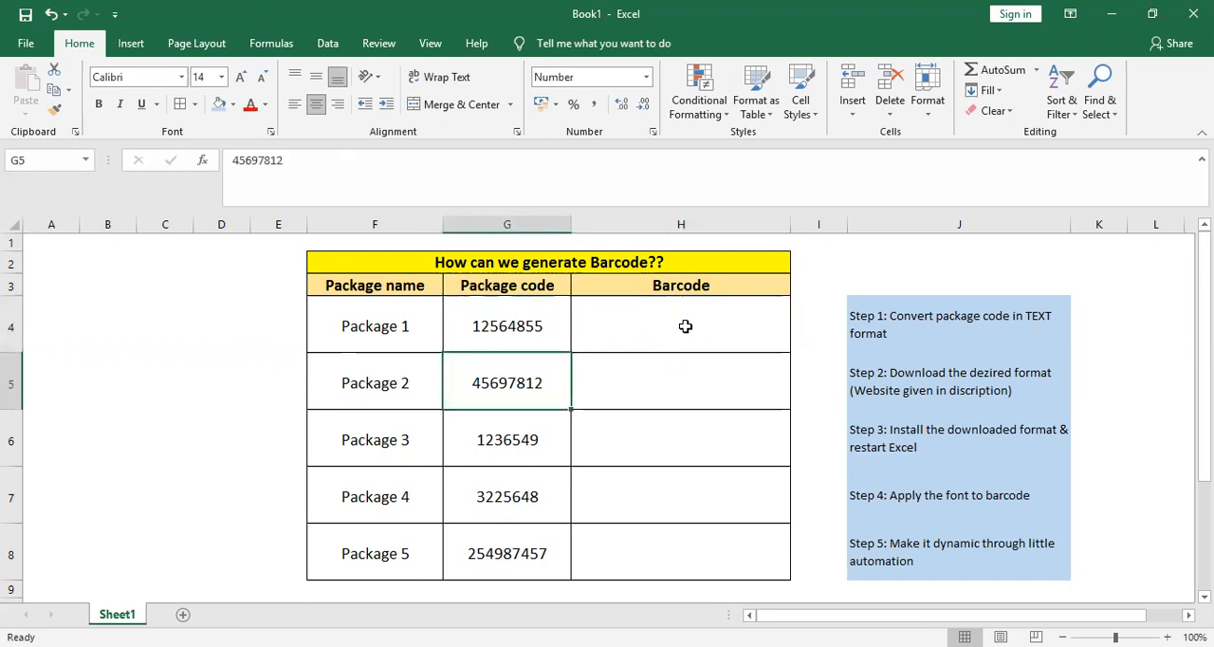
key(Up)
key(shift+Down)
key(shift+Down)
key(shift+Down)
key(shift+Down)
key(shift+Down)
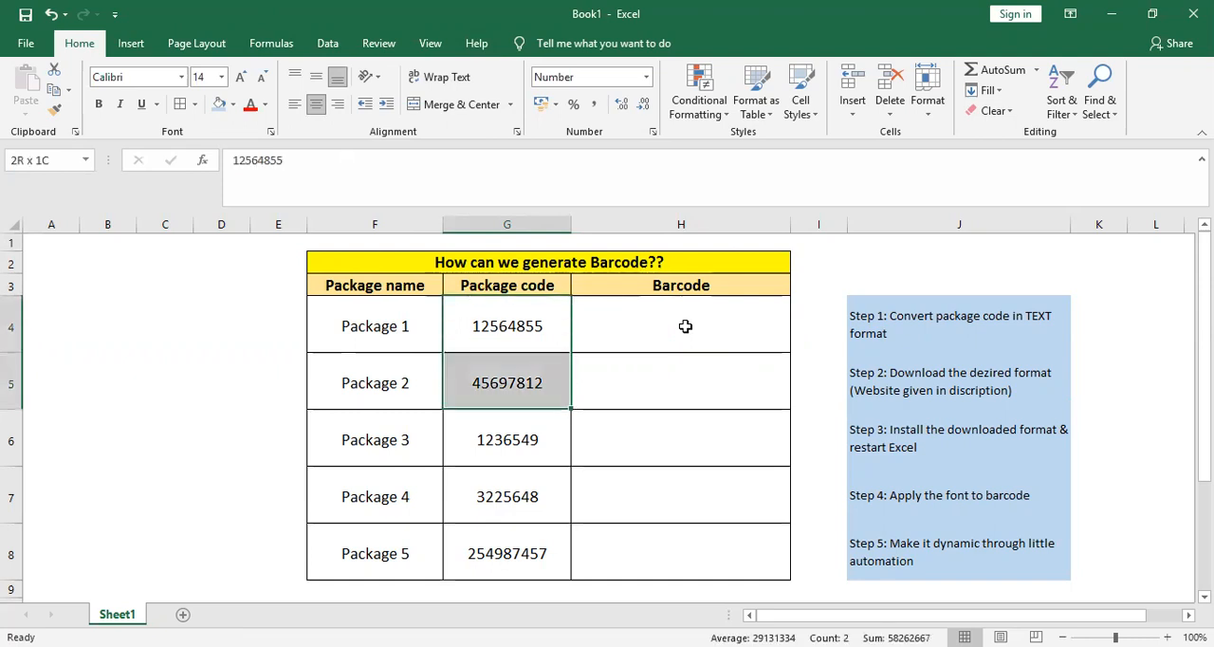
key(shift+Up)
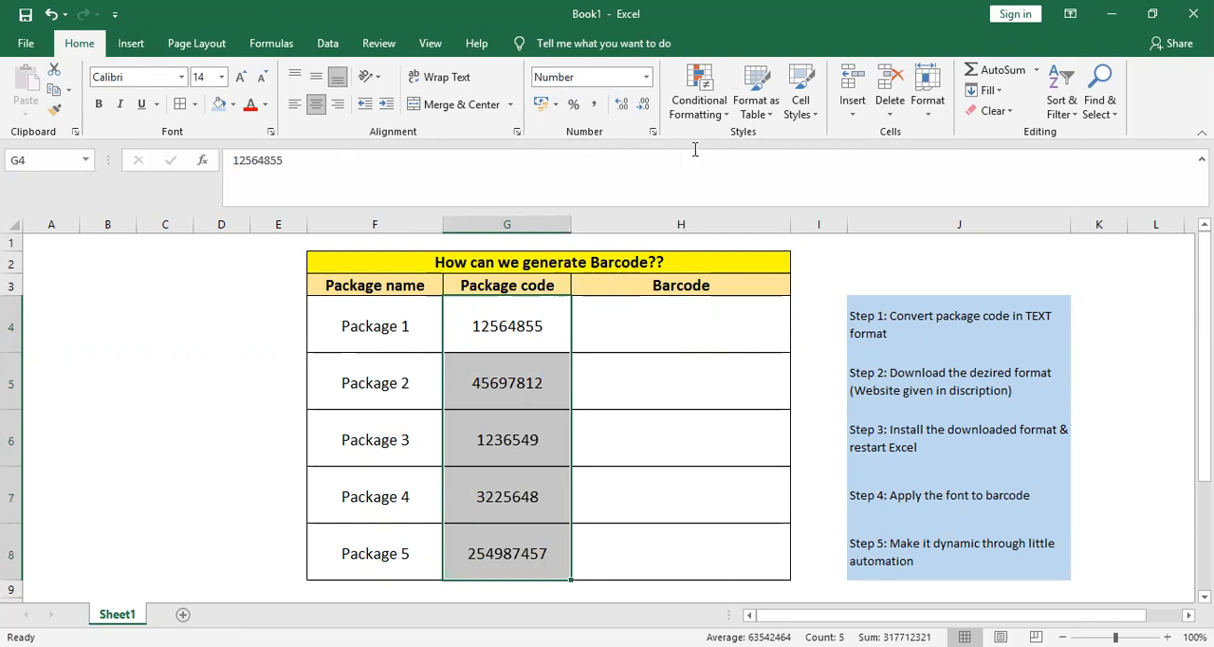
click(646, 76)
scroll(711, 404, down, 1)
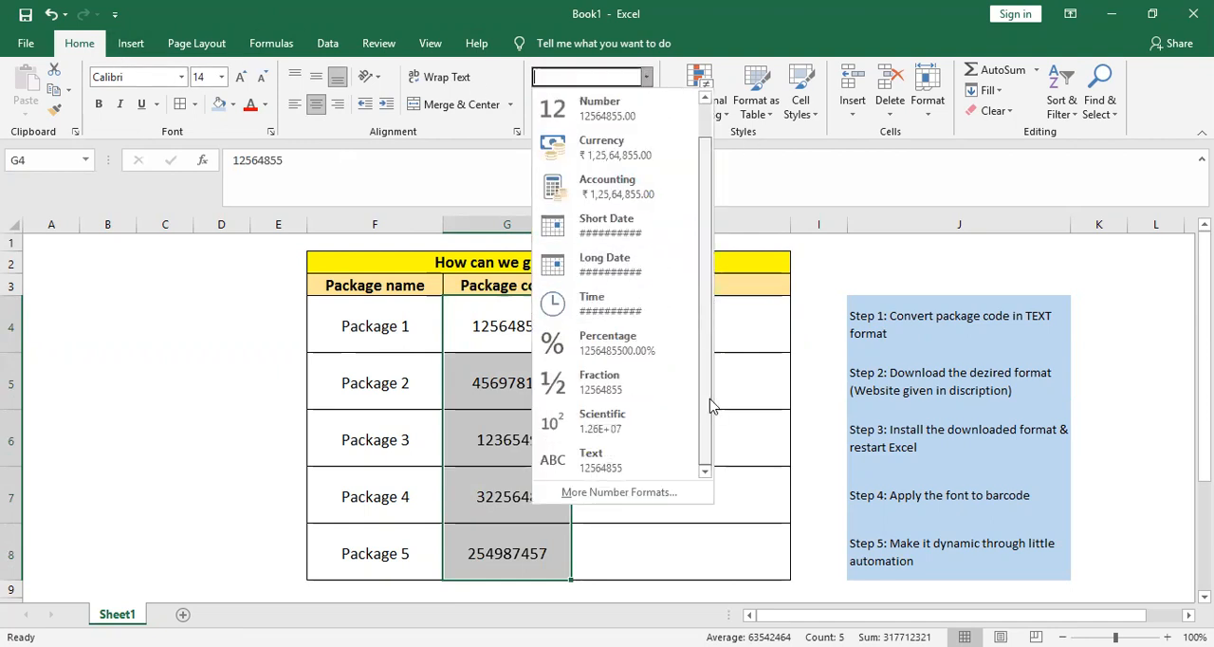
click(592, 457)
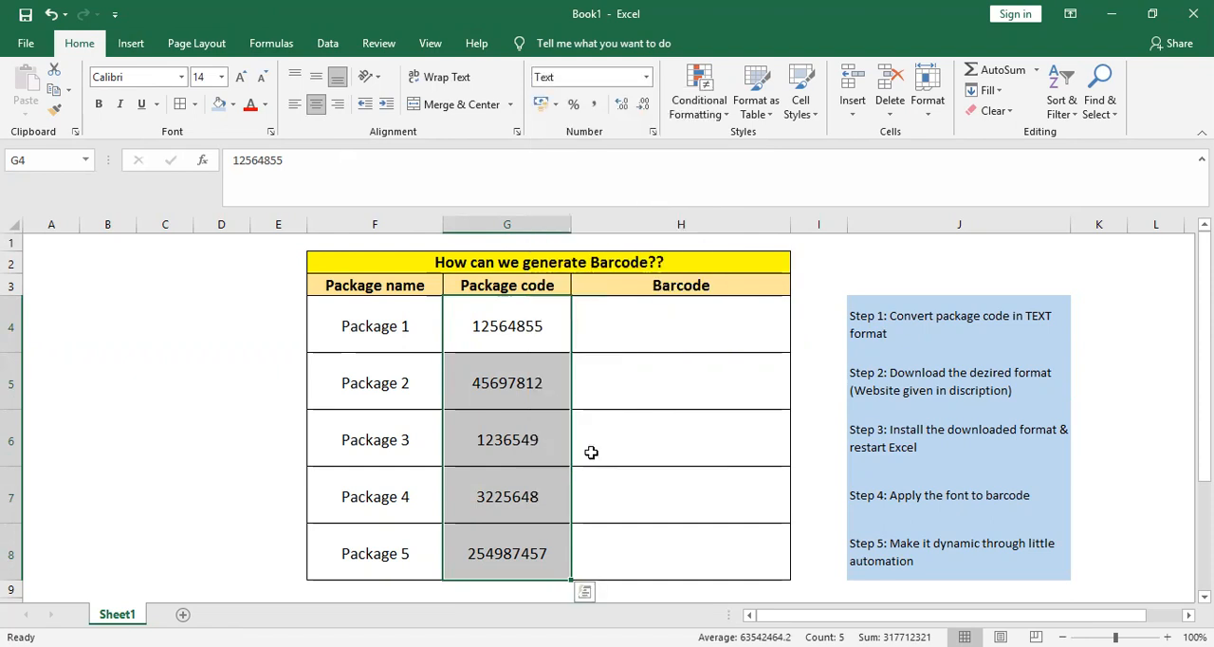
click(528, 308)
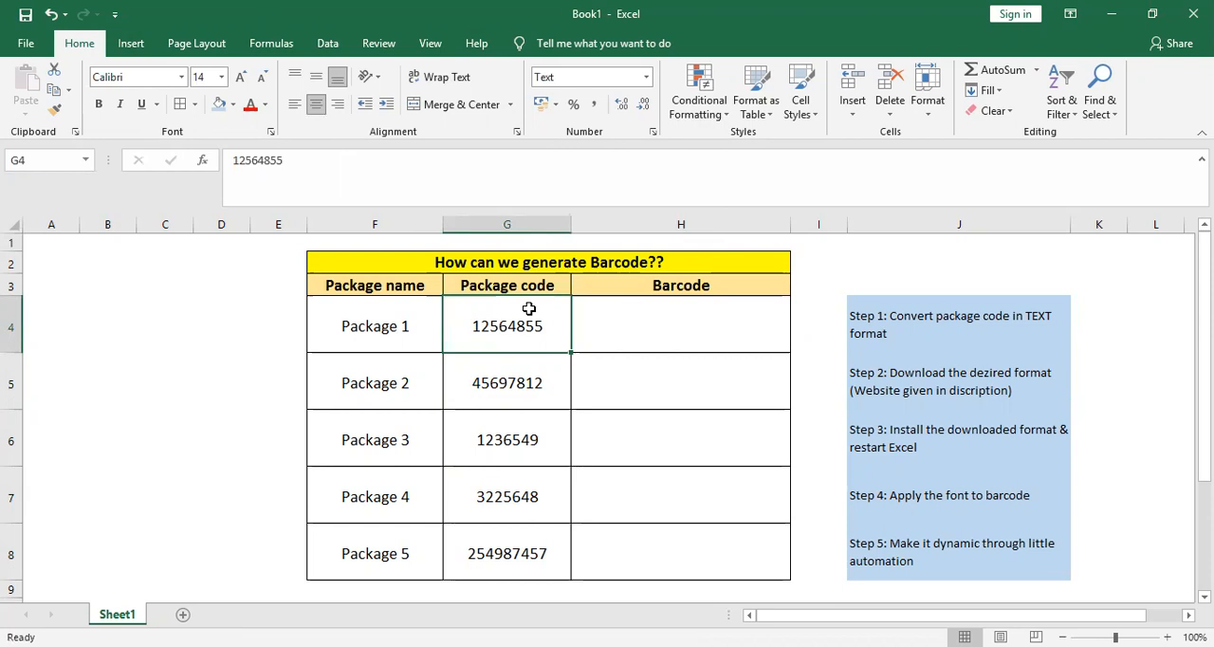
Step: Set the font of the empty Barcode cell H4 to Calibri and fill it down to H8
key(Right)
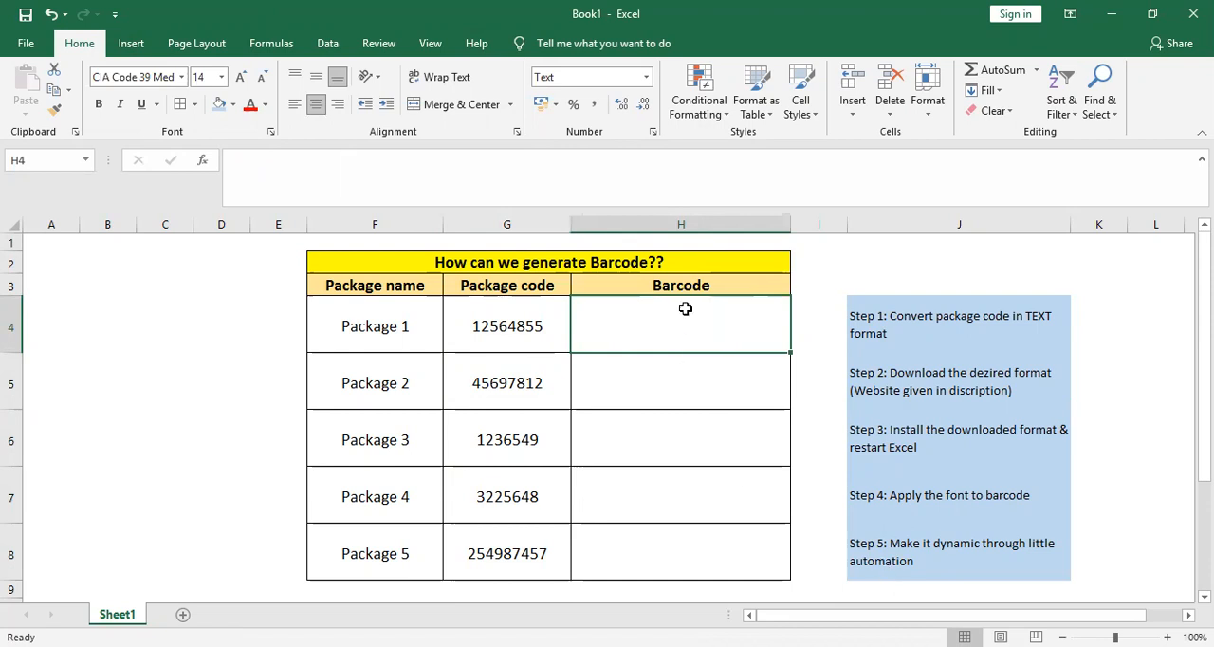
text(=)
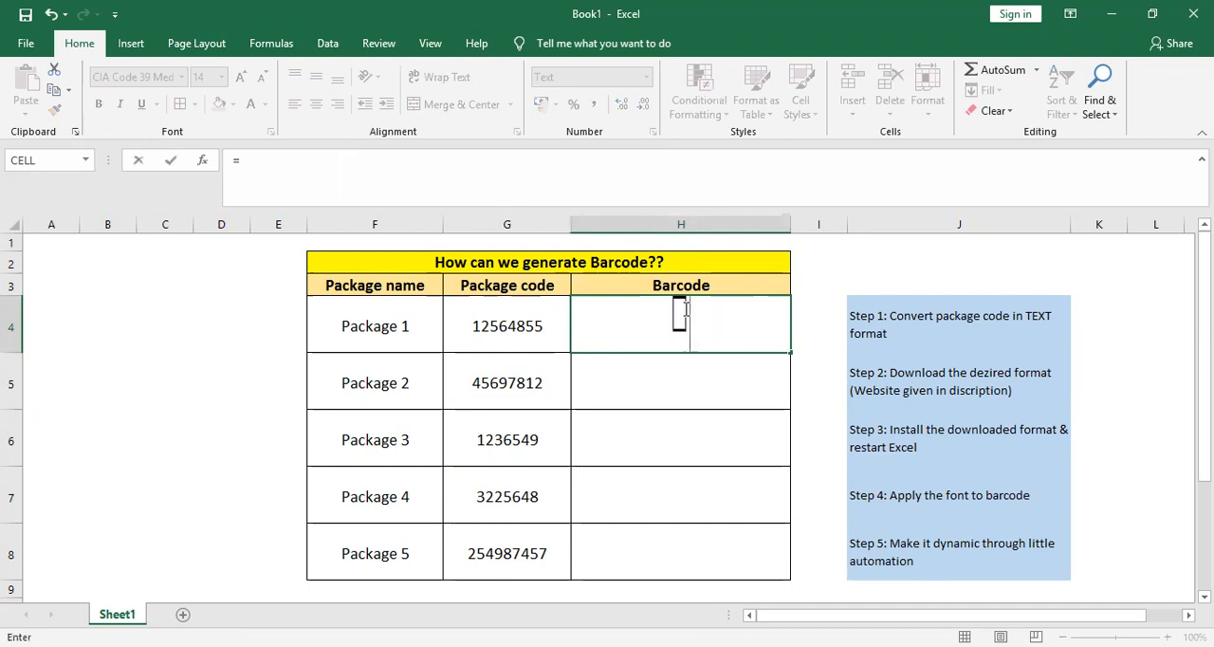
key(BackSpace)
click(183, 77)
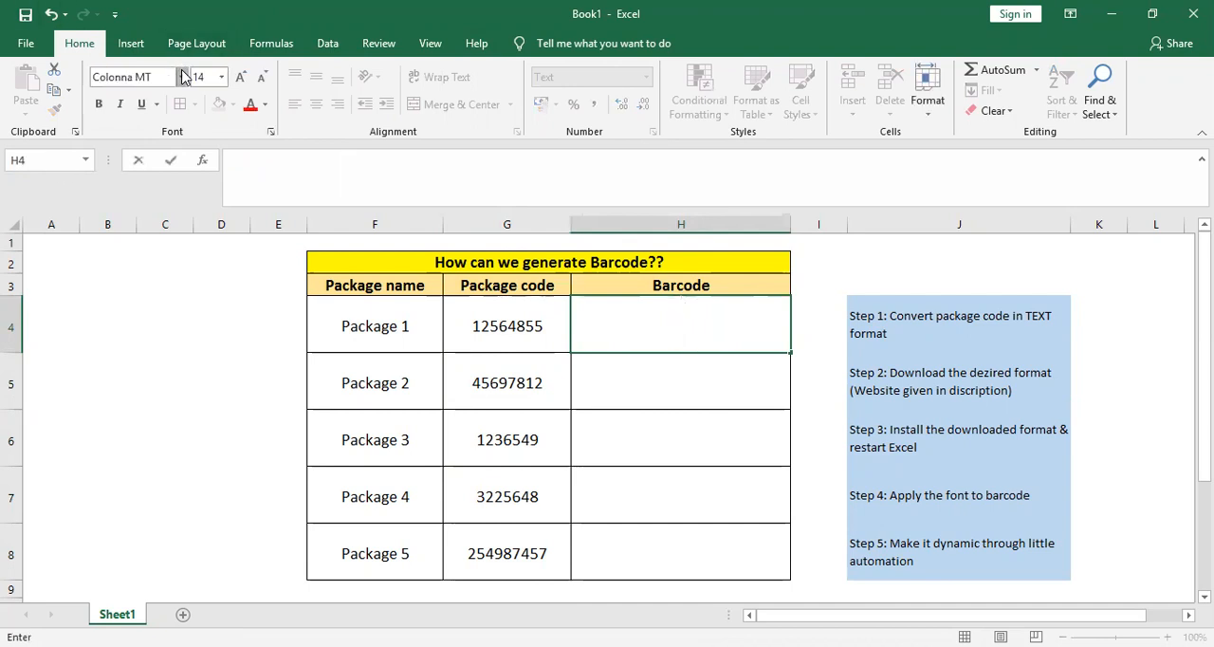
drag(332, 168, 333, 112)
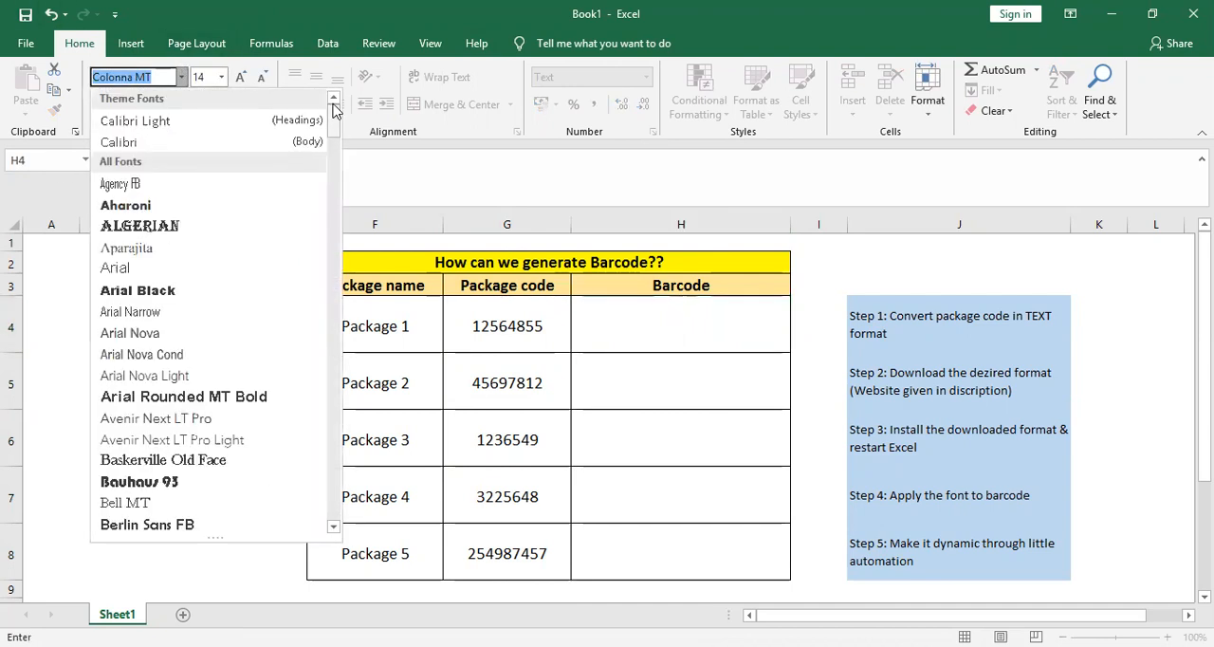
click(187, 145)
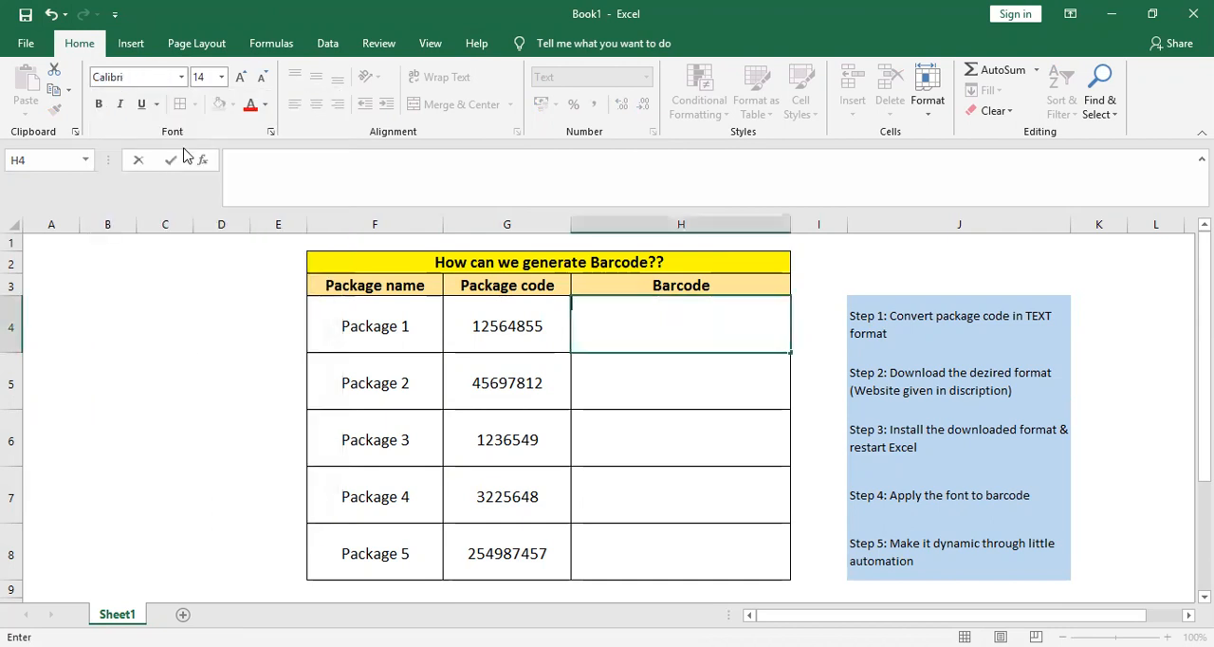
key(Return)
click(742, 337)
drag(791, 355, 799, 567)
click(629, 323)
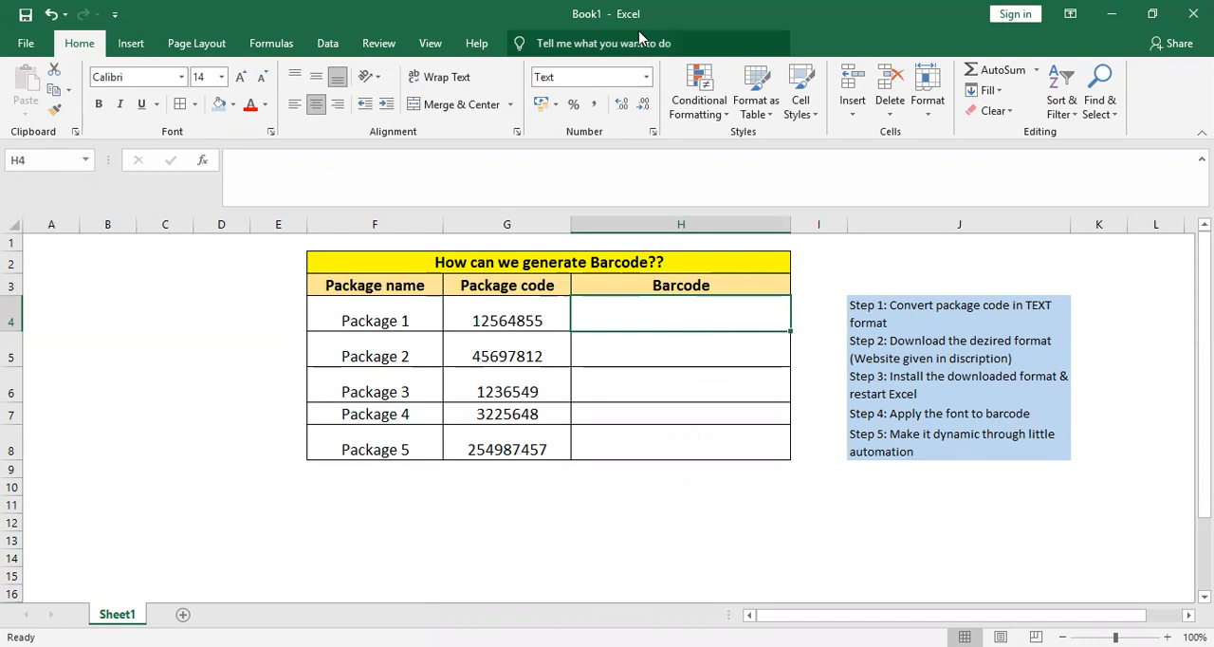
Step: Switch to Chrome and look through the barcode fonts in the dafont.com search results for code 39
key(alt+Tab)
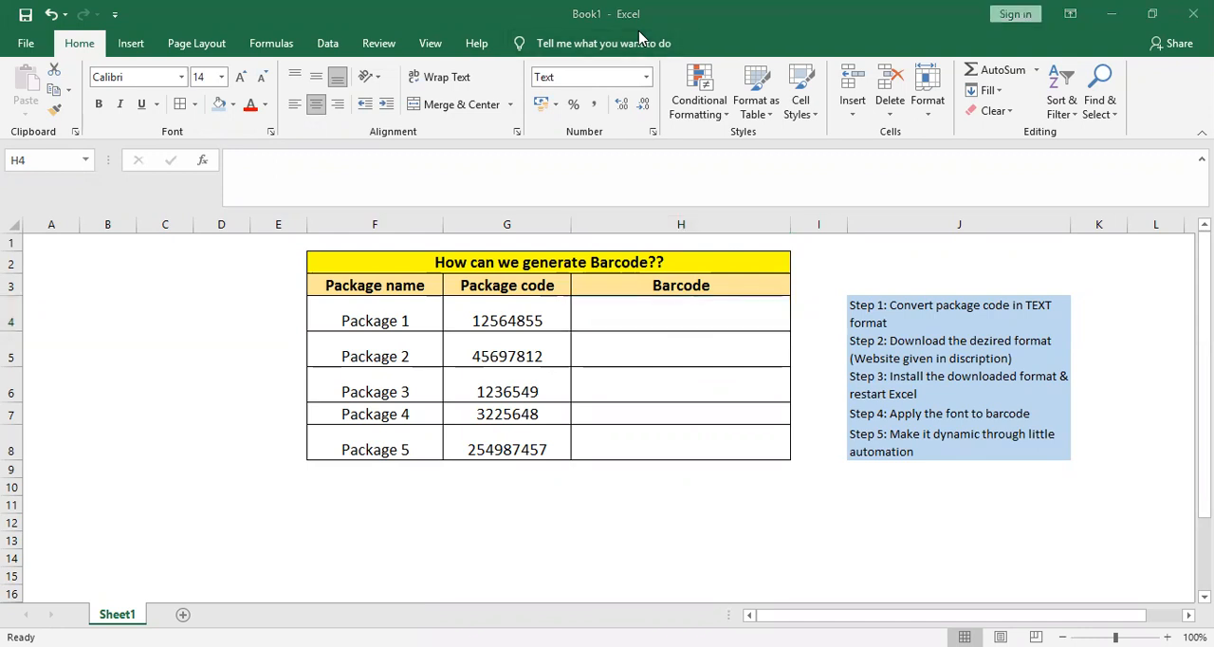
key(alt+Tab)
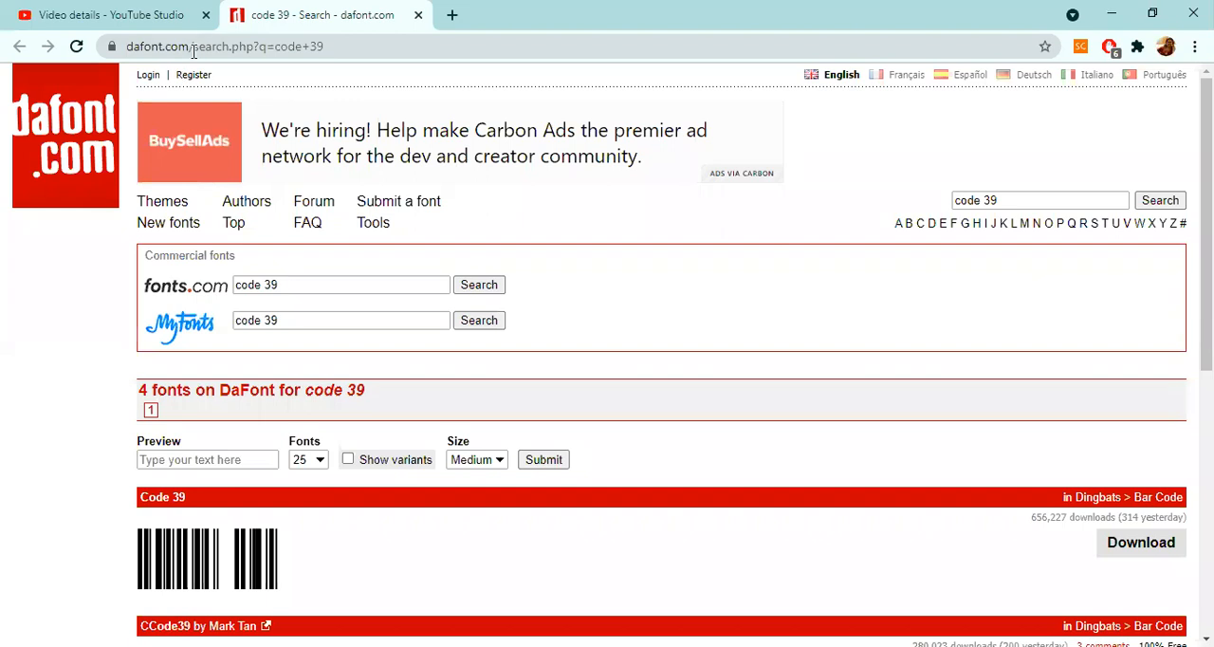
scroll(1206, 285, down, 1)
scroll(1167, 464, down, 5)
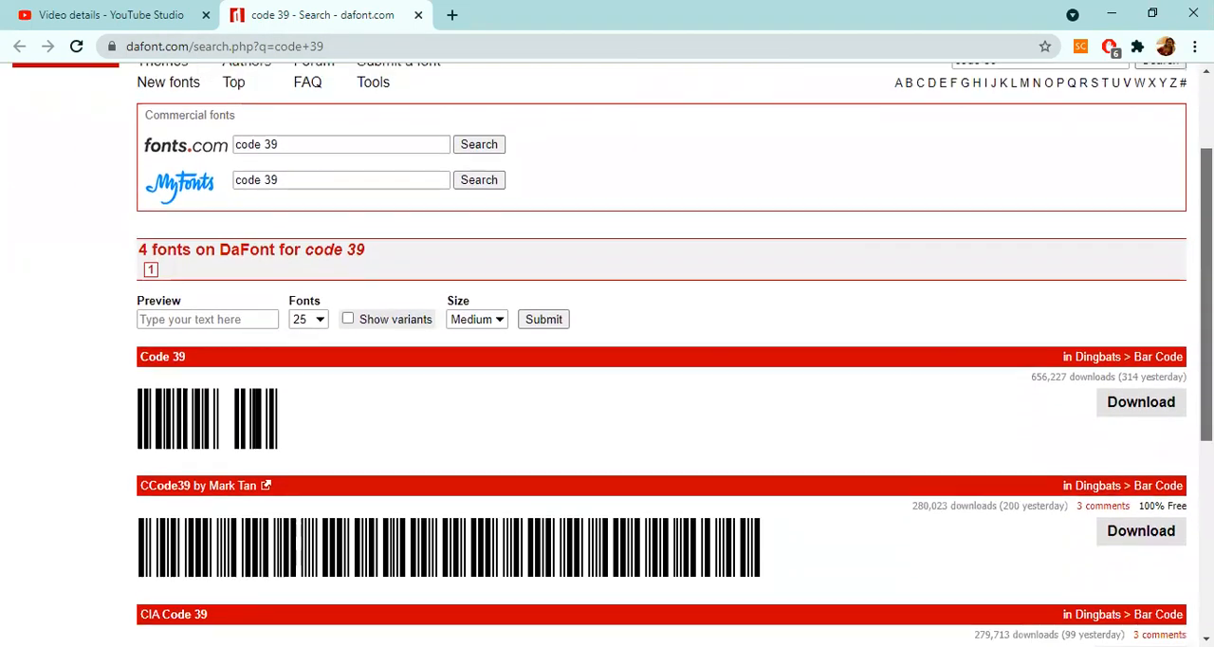
scroll(1167, 464, up, 8)
scroll(1167, 465, down, 6)
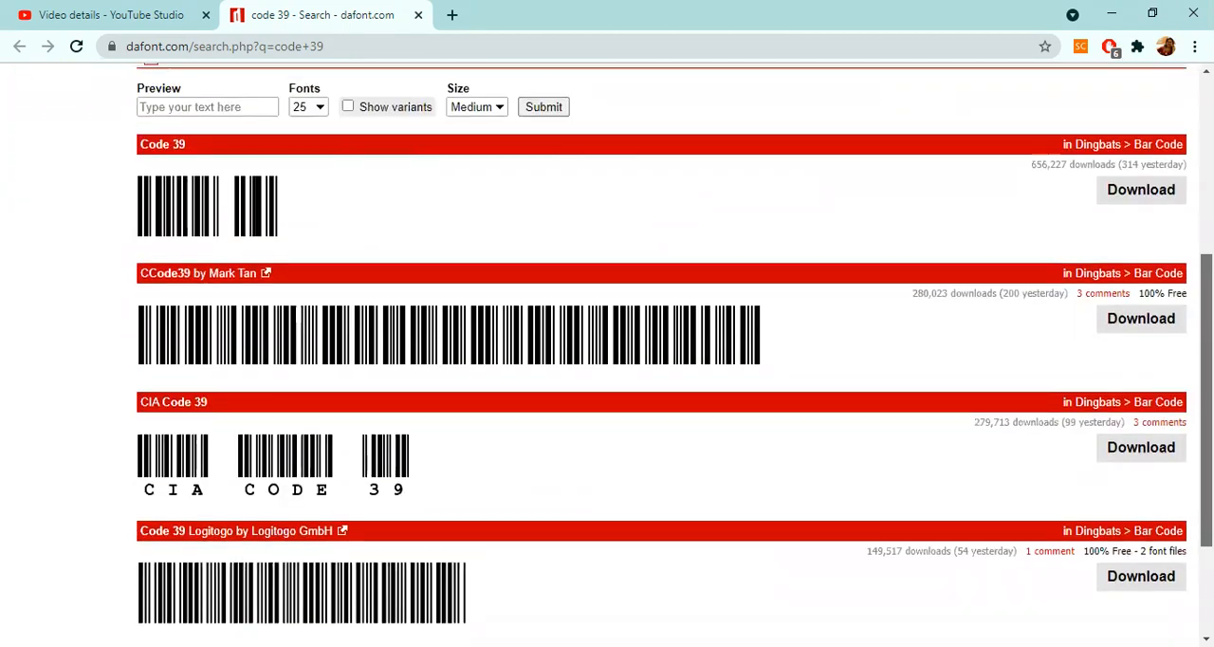
scroll(662, 355, down, 1)
scroll(662, 355, up, 6)
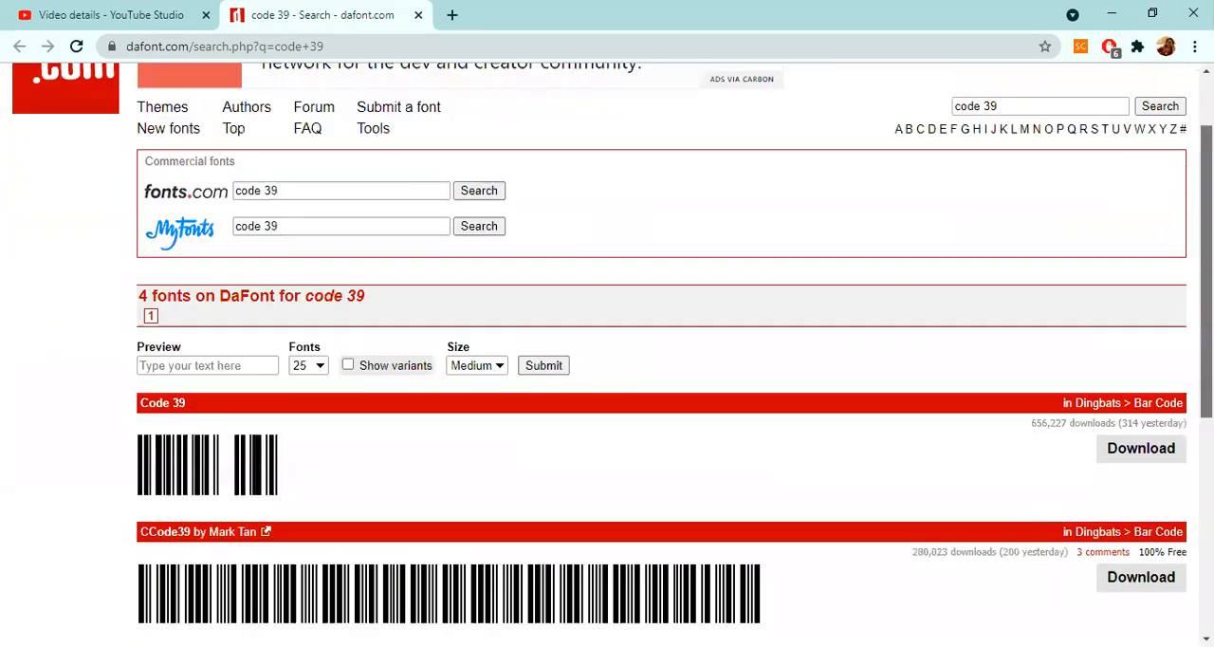
scroll(662, 354, down, 6)
scroll(662, 355, up, 1)
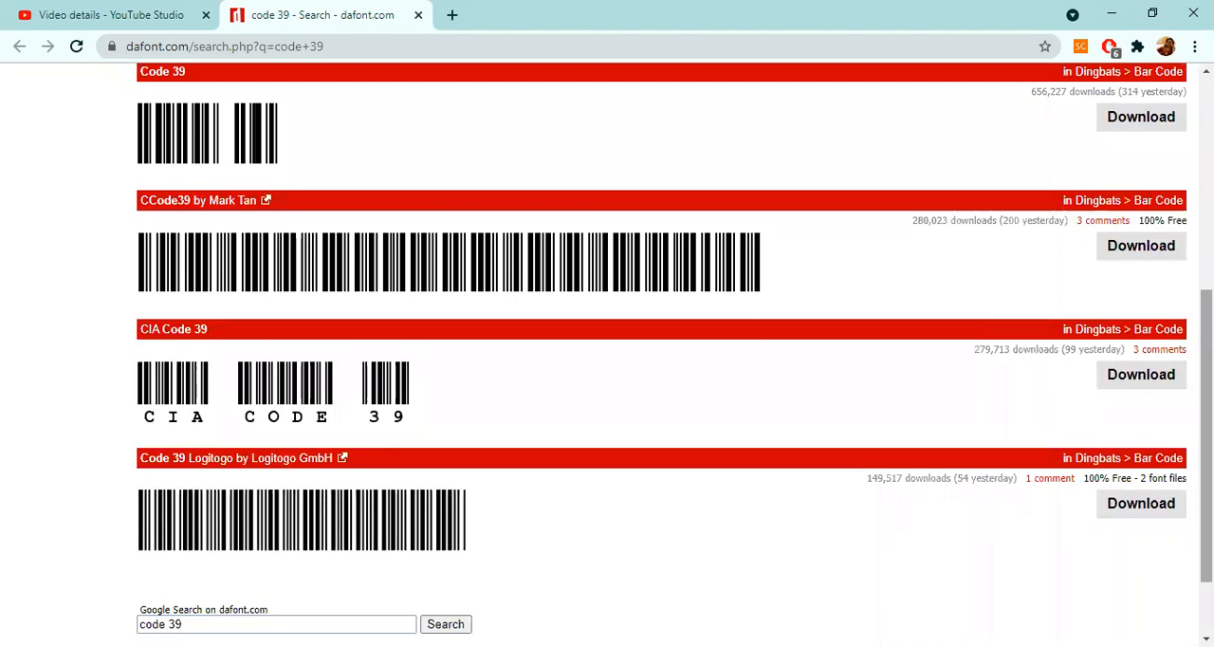
Step: Download the CIA Code 39 font and open the downloaded zip archive
click(1154, 380)
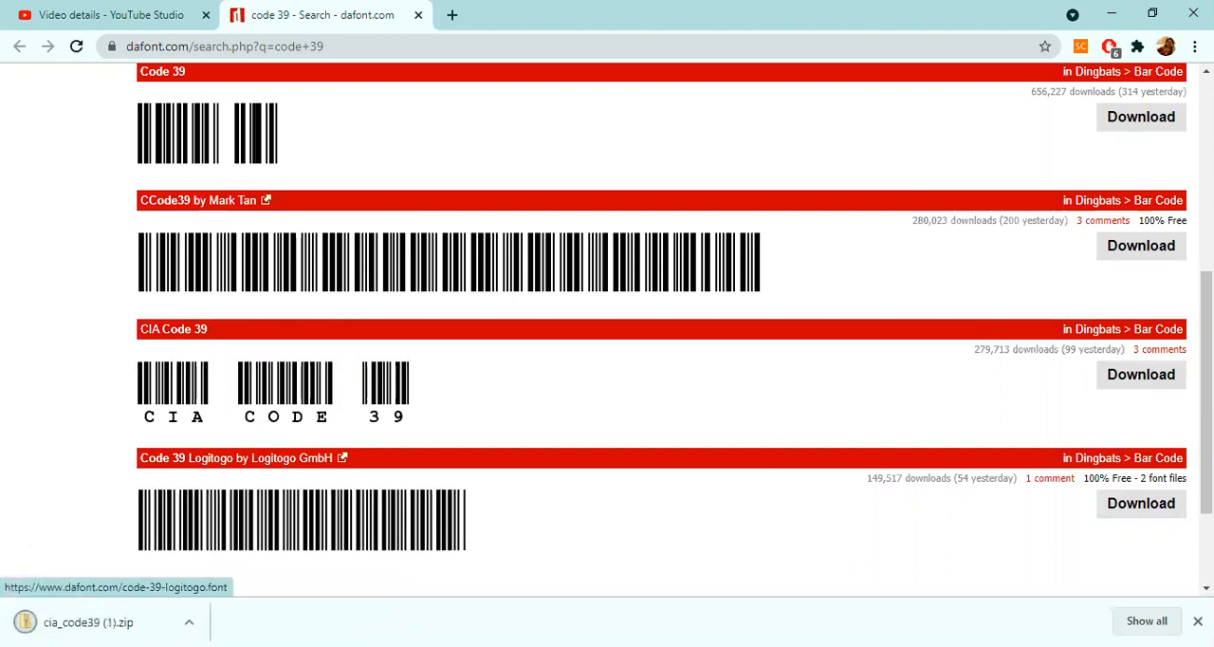
click(189, 622)
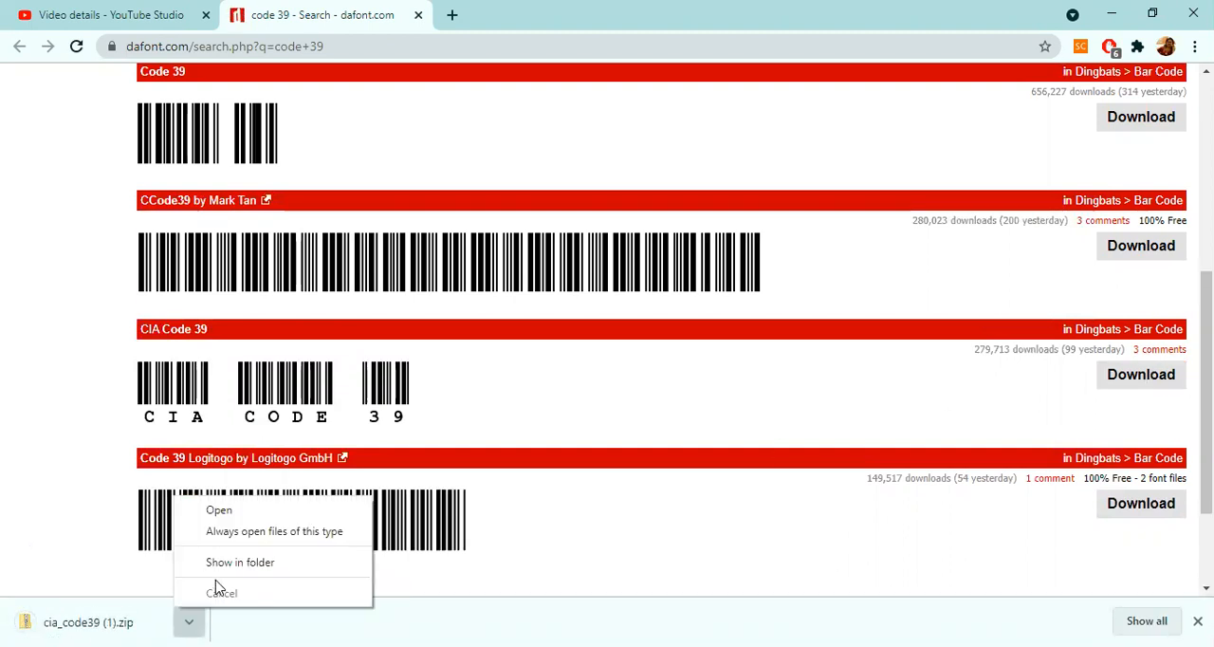
click(219, 510)
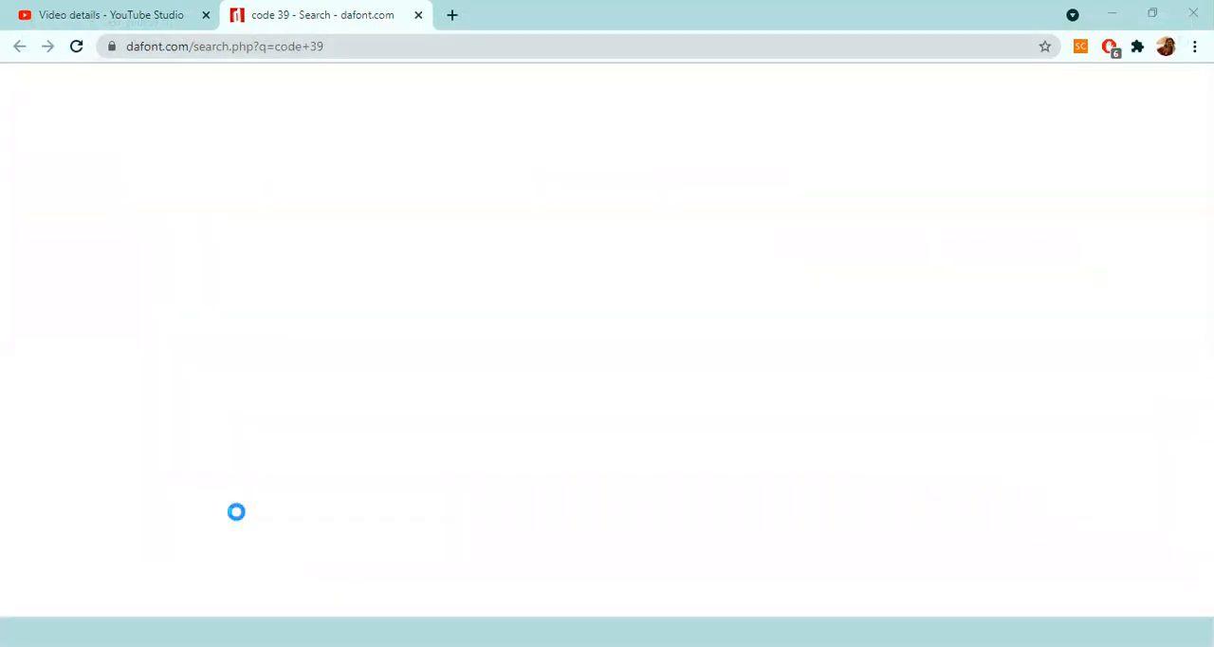